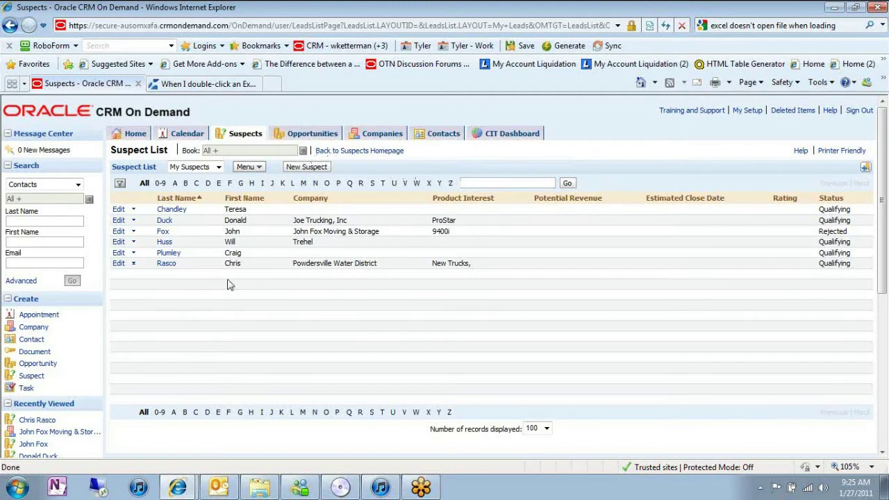
- Open the recently viewed PATCO Repair Service company record and bring up its Map & Directions section
{"action": "scroll", "coordinate": [229, 285], "scroll_direction": "down", "scroll_amount": 2}
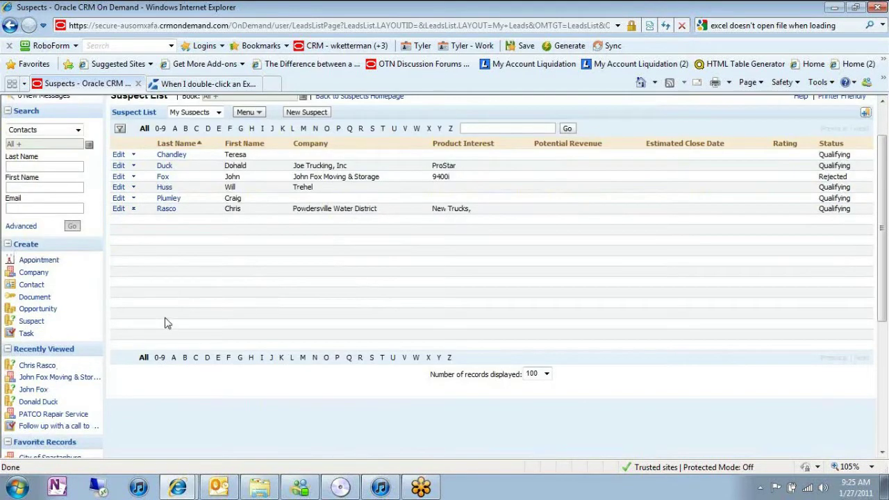
{"action": "left_click", "coordinate": [54, 415]}
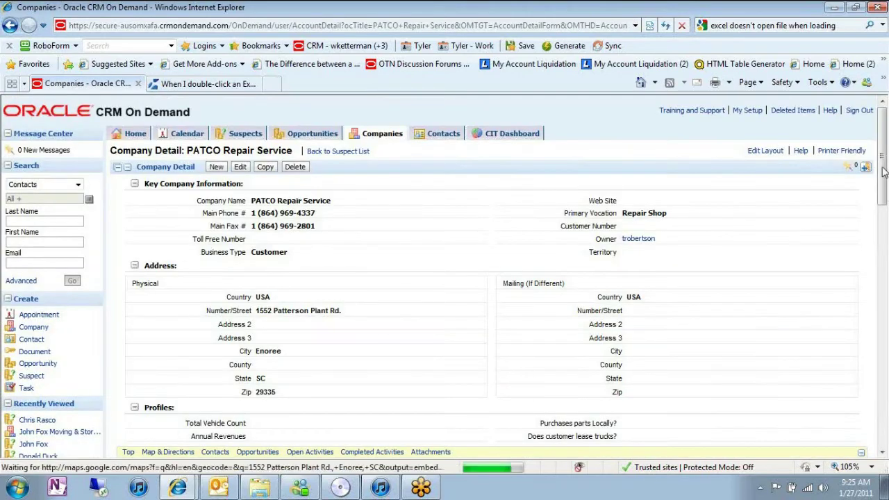
{"action": "left_click_drag", "start_coordinate": [883, 172], "coordinate": [875, 279]}
{"action": "scroll", "coordinate": [580, 276], "scroll_direction": "down", "scroll_amount": 1}
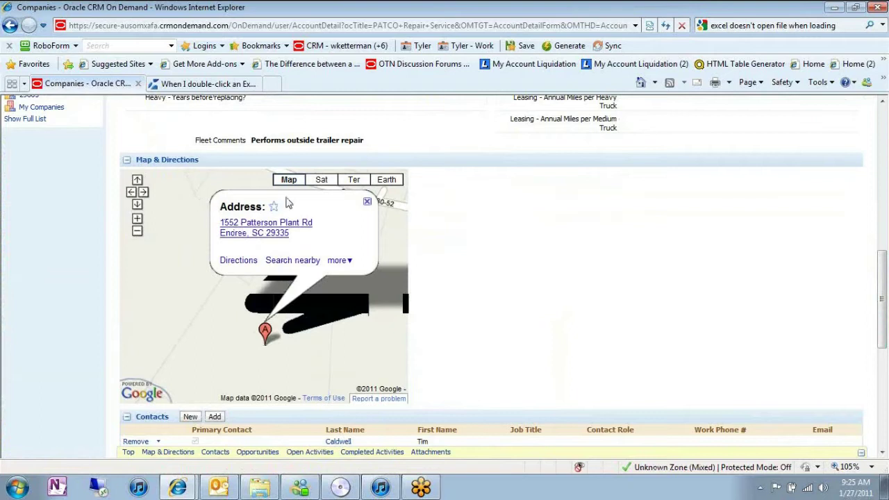
- Zoom the company's address map out two levels and switch it to satellite view
{"action": "left_click", "coordinate": [137, 234]}
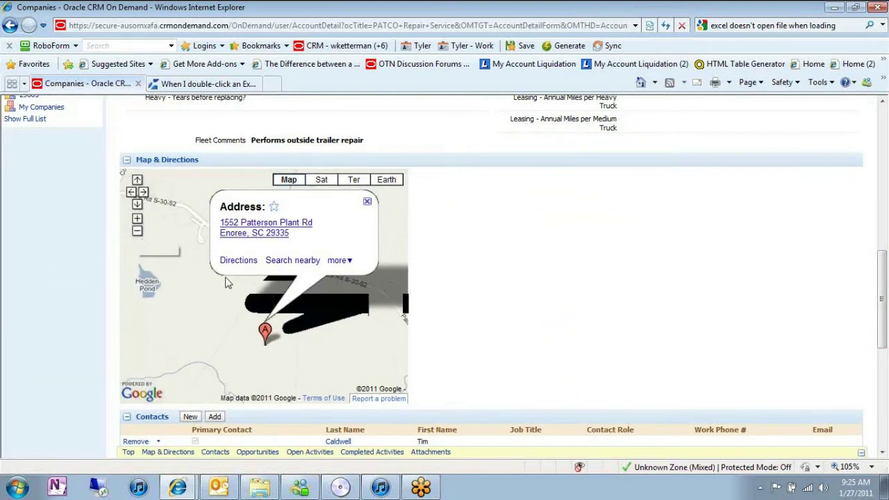
{"action": "left_click", "coordinate": [135, 233]}
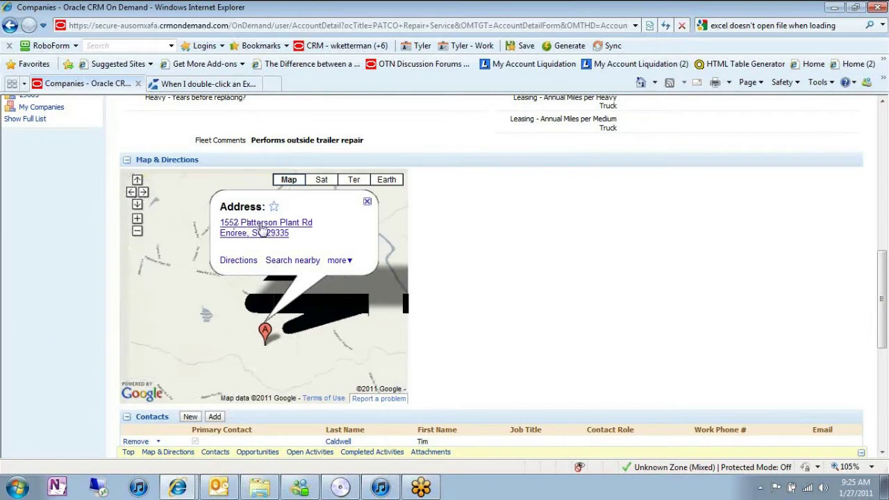
{"action": "left_click", "coordinate": [322, 180]}
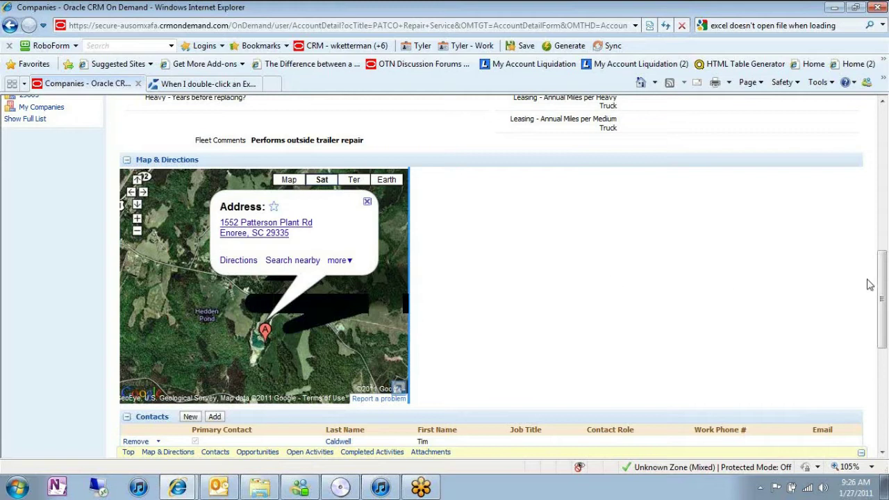
- Open the Google Maps by City & User report from the CIT Dashboard's Customer Search page
{"action": "left_click_drag", "start_coordinate": [882, 305], "coordinate": [884, 145]}
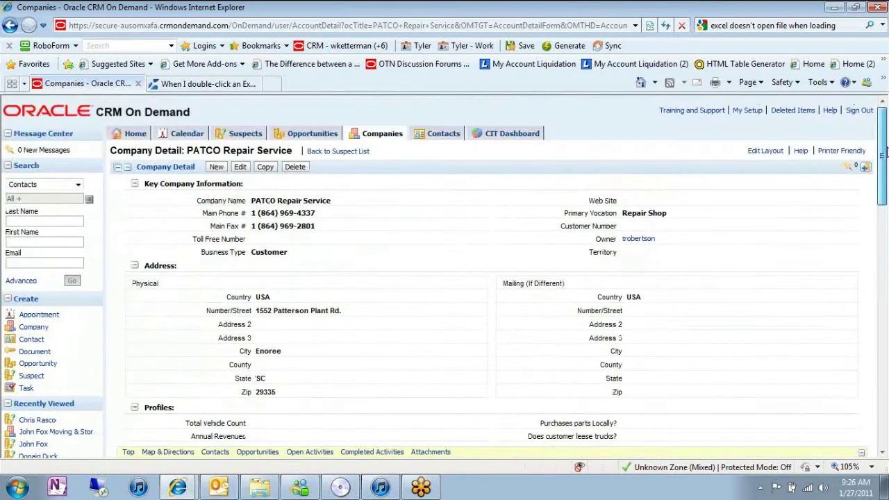
{"action": "left_click", "coordinate": [506, 135]}
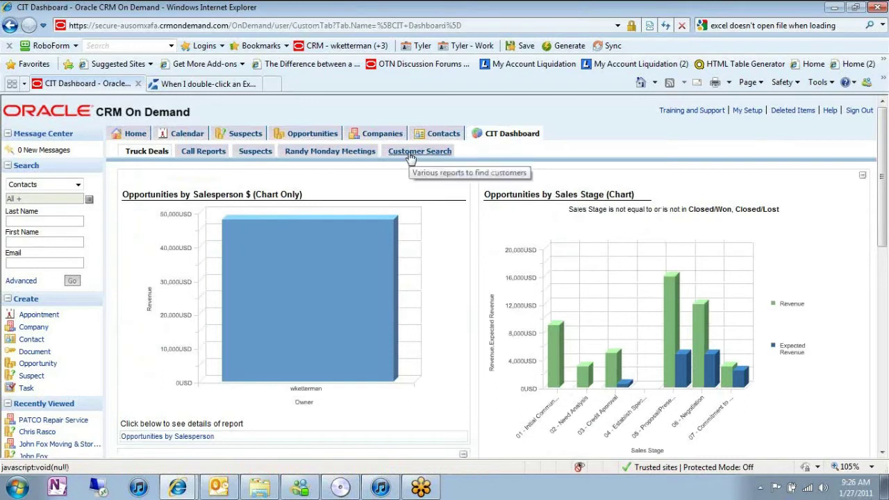
{"action": "left_click", "coordinate": [411, 153]}
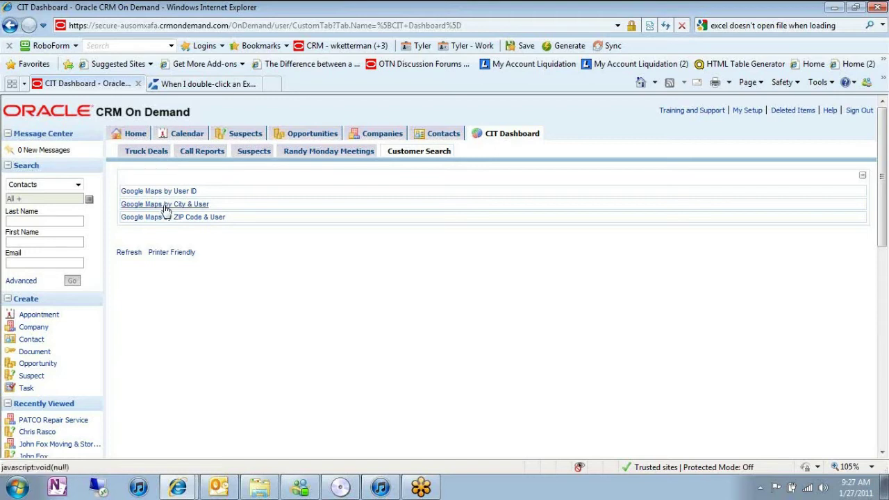
{"action": "left_click", "coordinate": [177, 207]}
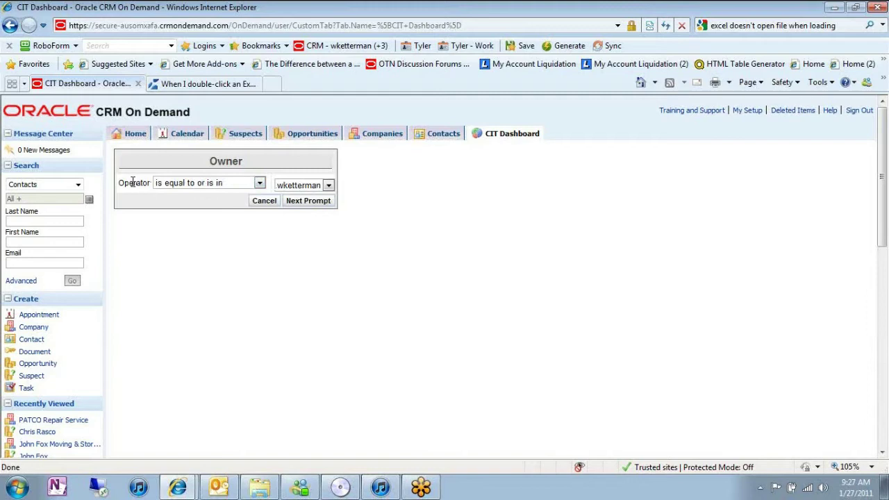
- Run the report for the current user as owner with Greenville as the city
{"action": "left_click", "coordinate": [302, 188]}
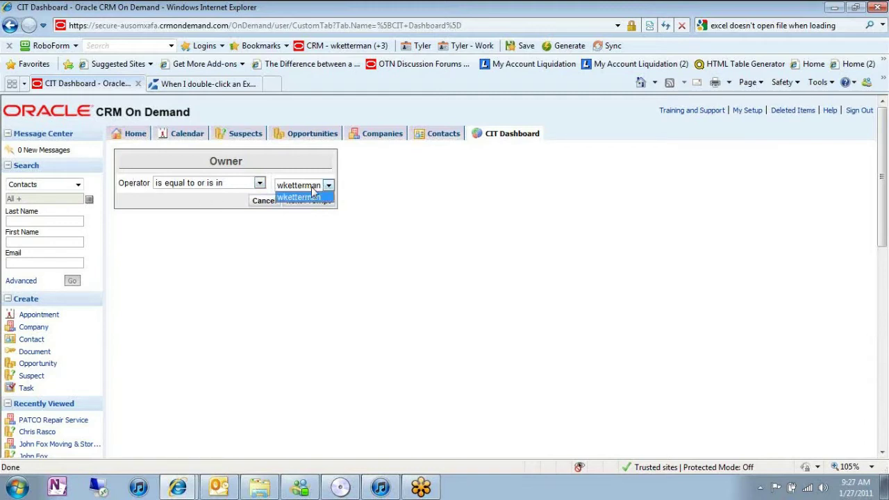
{"action": "left_click", "coordinate": [327, 188]}
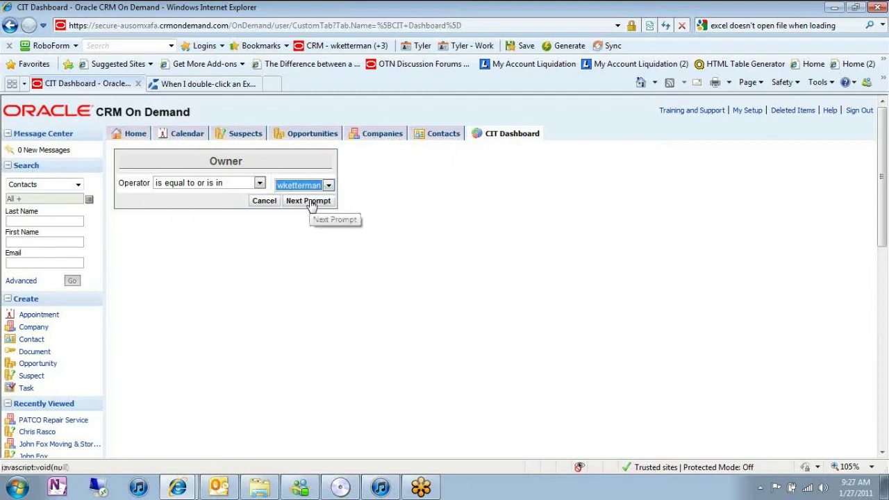
{"action": "left_click", "coordinate": [311, 201]}
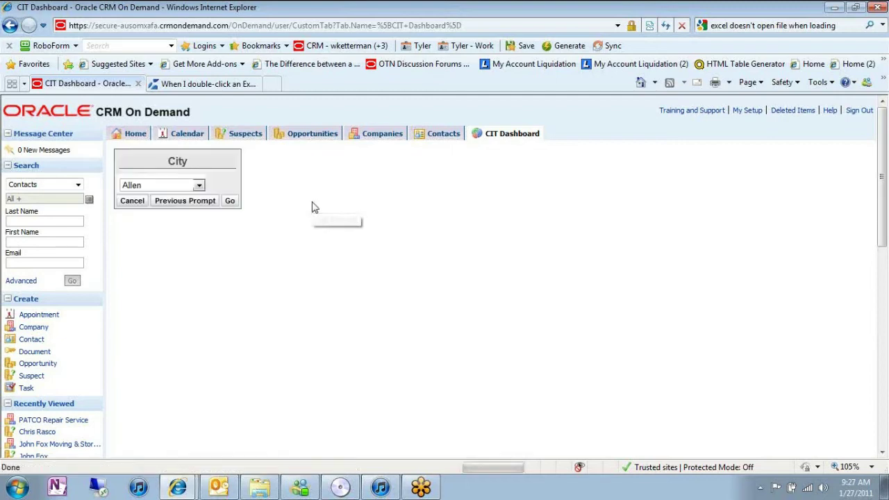
{"action": "left_click", "coordinate": [199, 186]}
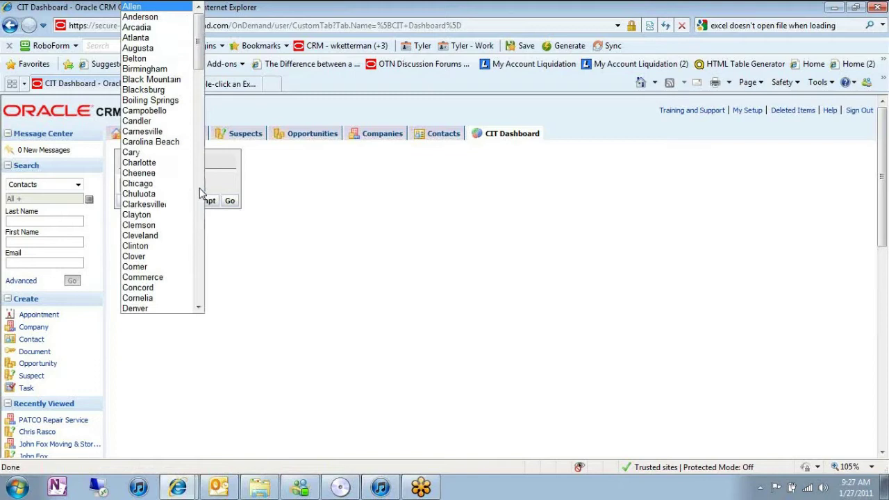
{"action": "left_click_drag", "start_coordinate": [201, 70], "coordinate": [201, 108]}
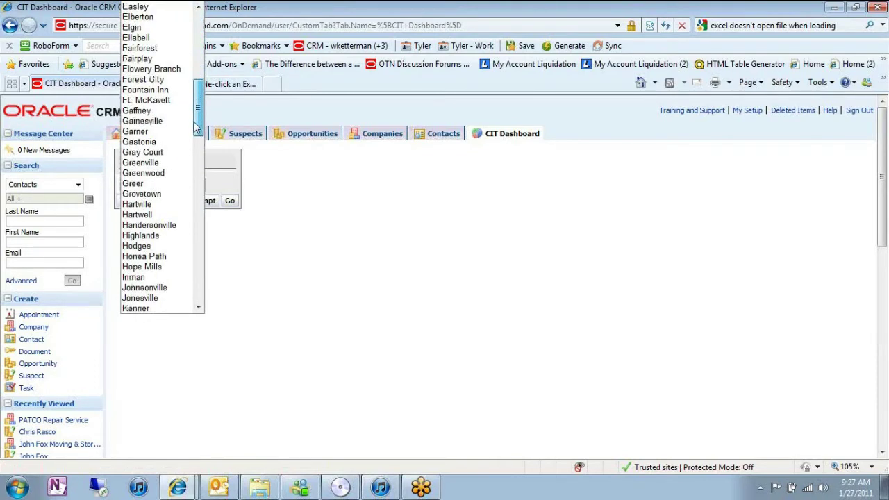
{"action": "left_click", "coordinate": [159, 173]}
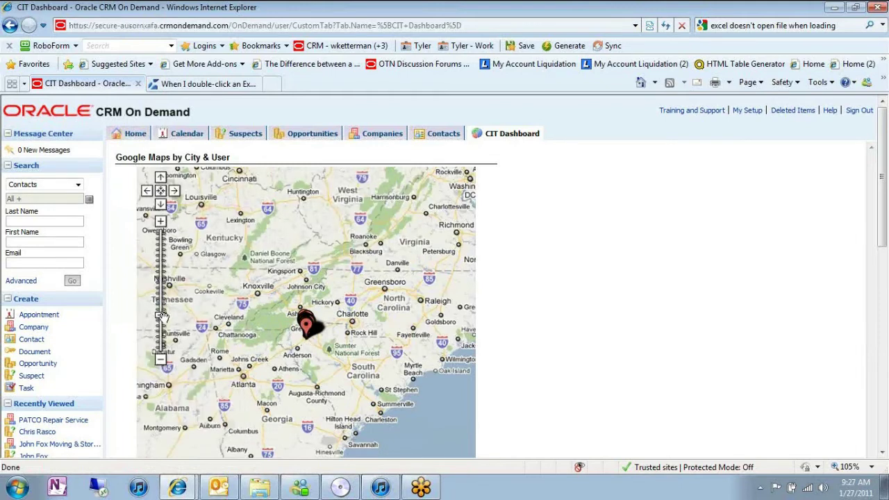
- Zoom the customer map in to the Greenville Downtown Airport area, view the details of the Ameripak marker, and close them
{"action": "left_click_drag", "start_coordinate": [160, 316], "coordinate": [160, 271]}
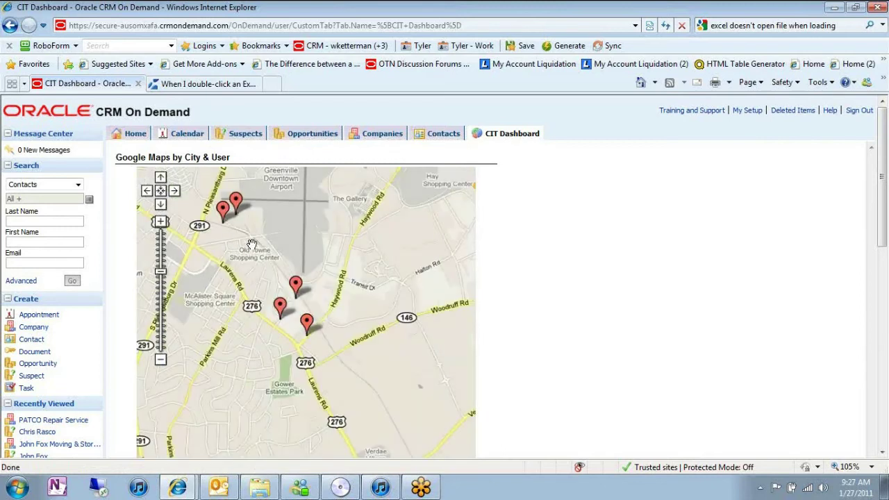
{"action": "left_click_drag", "start_coordinate": [250, 238], "coordinate": [264, 271]}
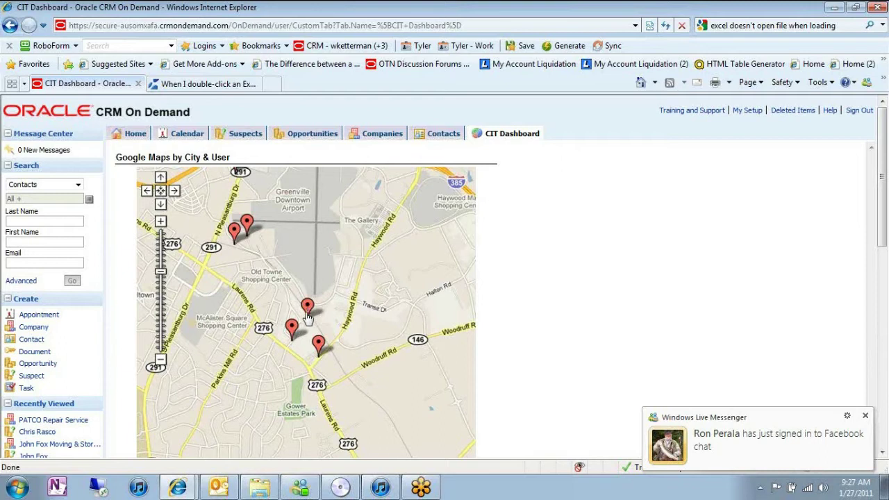
{"action": "left_click", "coordinate": [308, 307]}
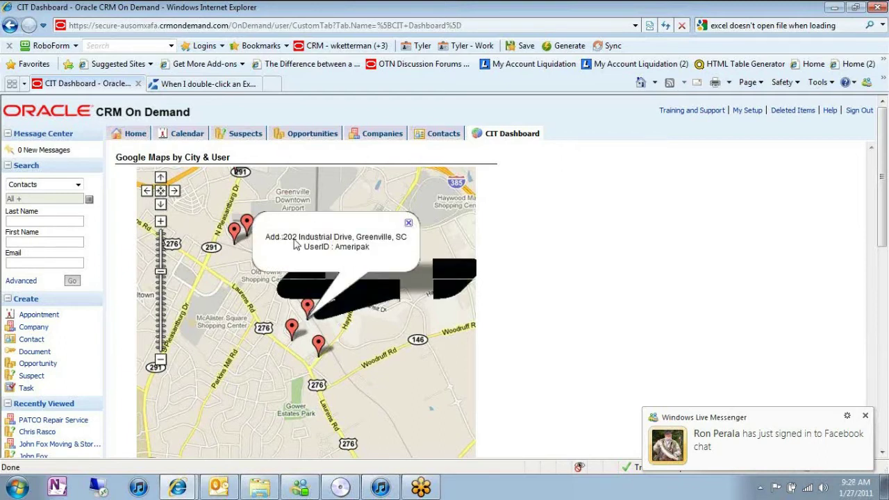
{"action": "left_click", "coordinate": [408, 223]}
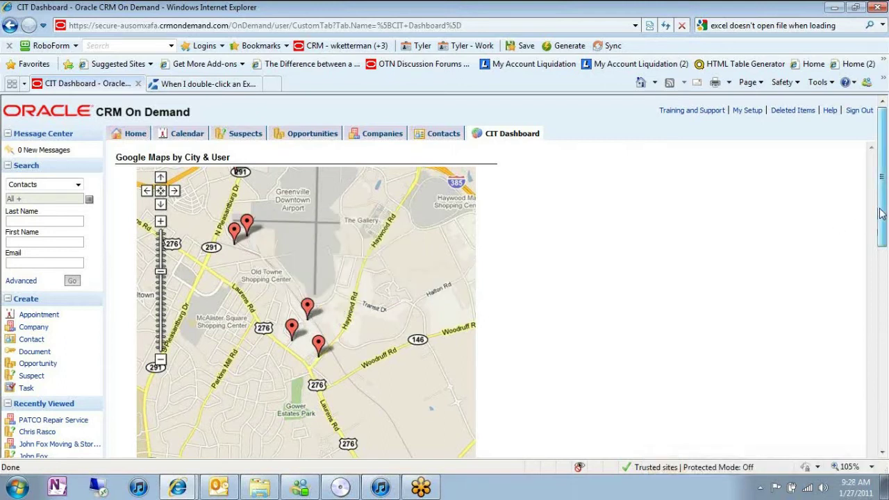
- Review the table of company names and addresses beneath the Greenville customer map
{"action": "left_click_drag", "start_coordinate": [882, 214], "coordinate": [884, 368]}
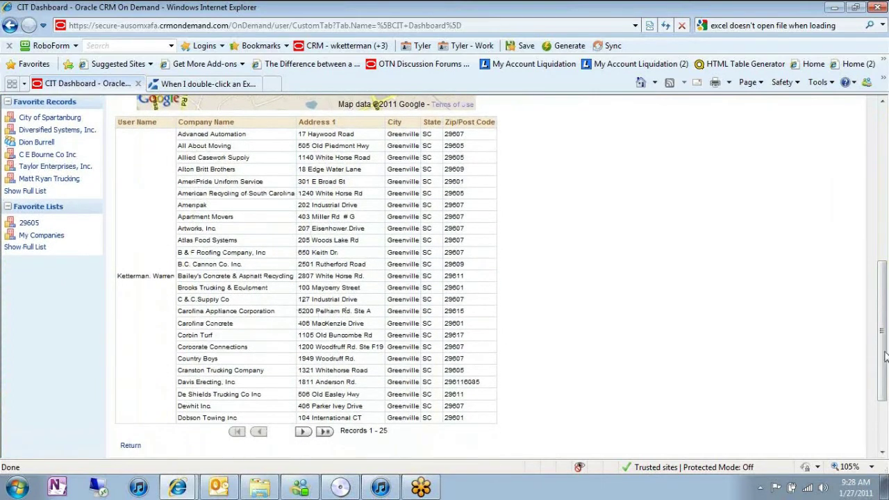
{"action": "left_click_drag", "start_coordinate": [884, 357], "coordinate": [884, 325]}
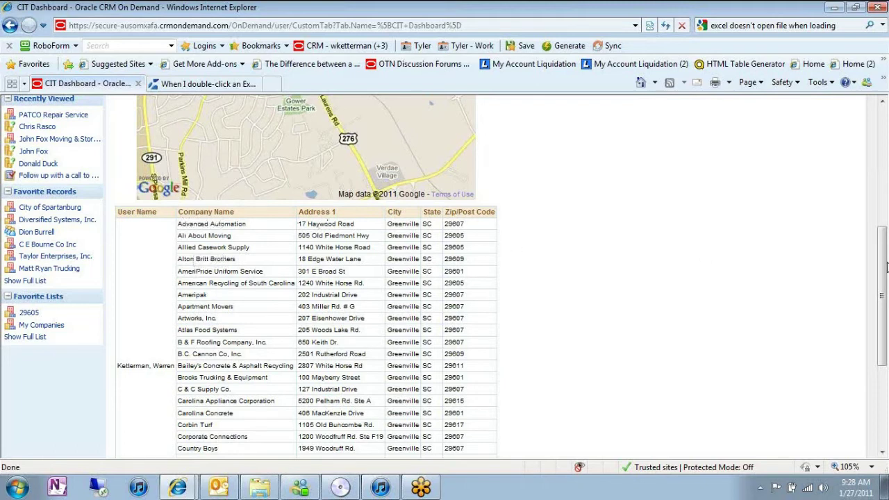
{"action": "left_click_drag", "start_coordinate": [885, 267], "coordinate": [883, 174]}
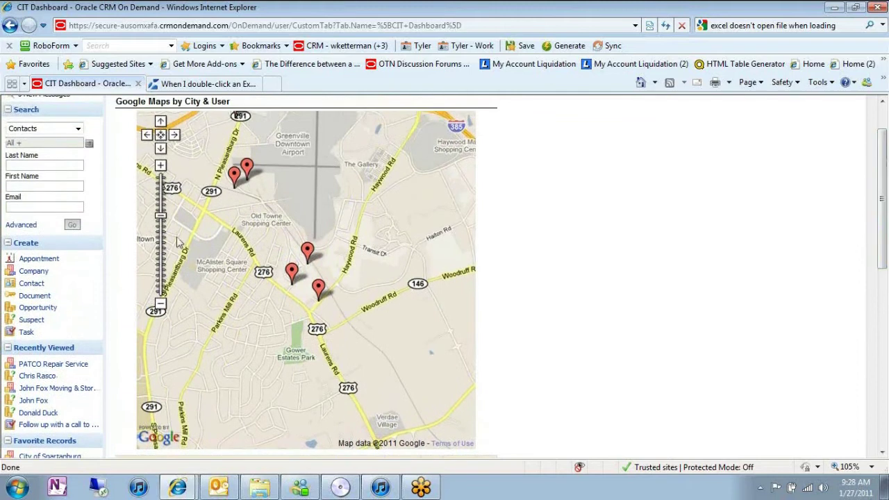
- Zoom the customer map out two levels to cover the wider Greenville area
{"action": "left_click", "coordinate": [160, 304]}
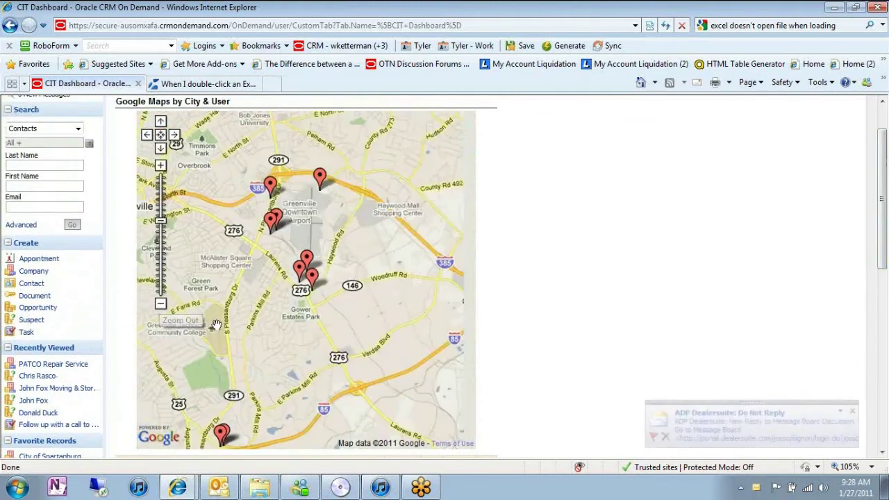
{"action": "left_click_drag", "start_coordinate": [274, 321], "coordinate": [320, 317]}
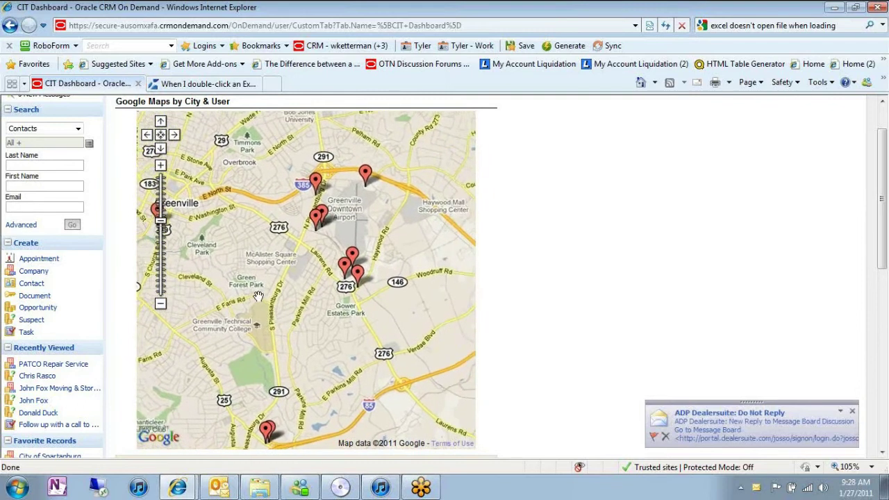
{"action": "left_click", "coordinate": [161, 304]}
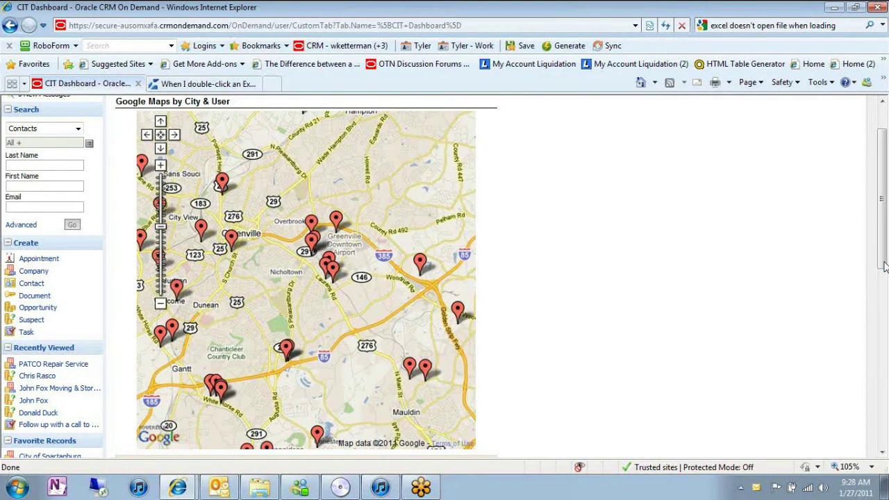
- Return to the CIT Dashboard's Customer Search page and open the Google Maps by ZIP Code & User report
{"action": "left_click_drag", "start_coordinate": [884, 268], "coordinate": [884, 243]}
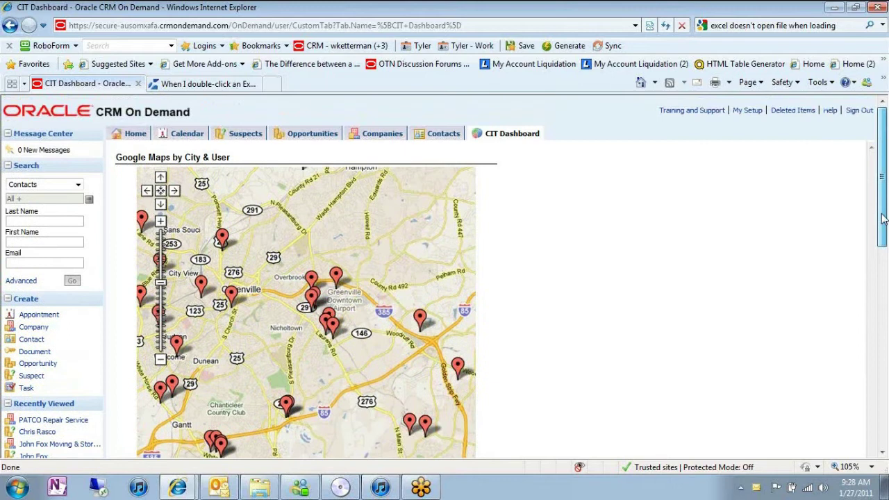
{"action": "left_click", "coordinate": [511, 135]}
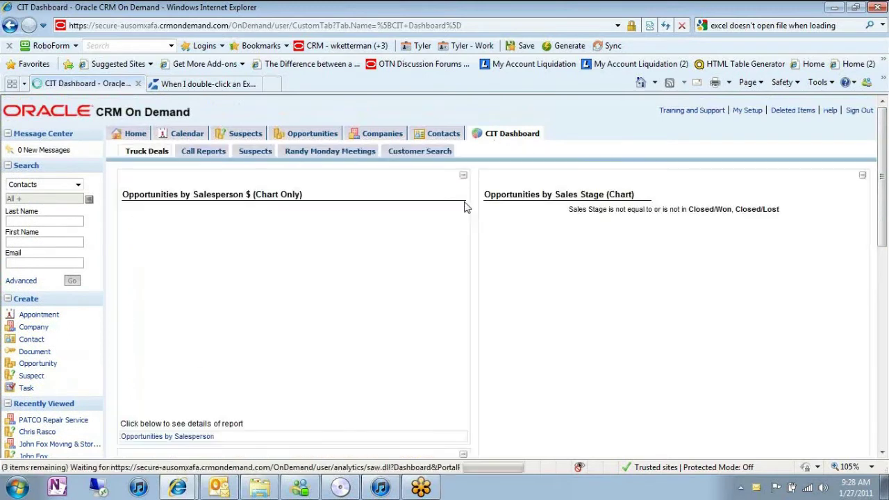
{"action": "left_click", "coordinate": [420, 153]}
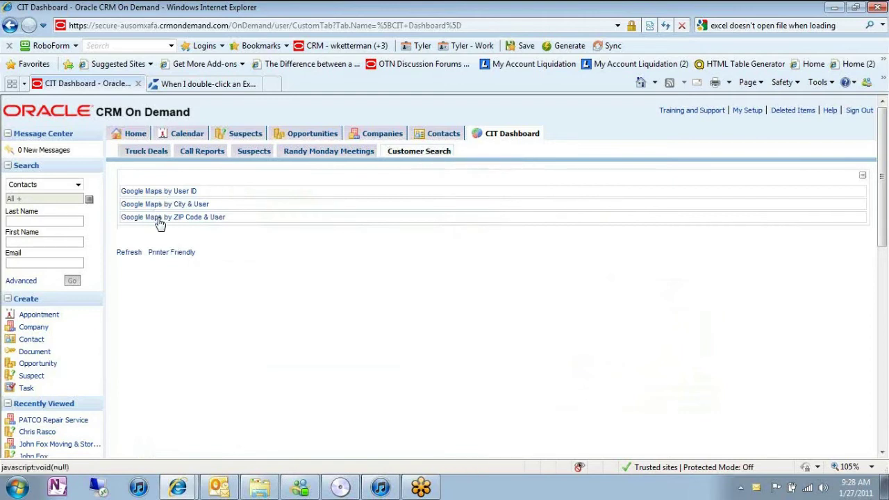
{"action": "left_click_drag", "start_coordinate": [164, 221], "coordinate": [181, 229]}
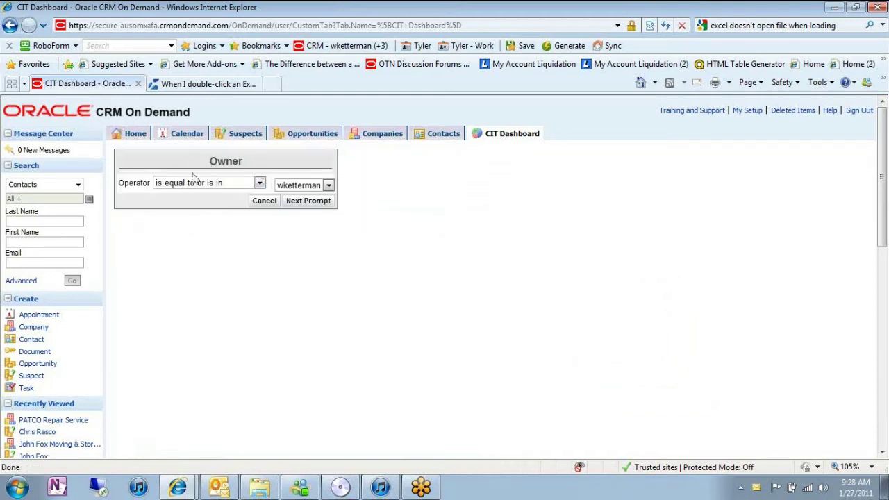
- Keep the preset owner and run the report for the ZIP code range 29600 to 29700
{"action": "left_click", "coordinate": [309, 202]}
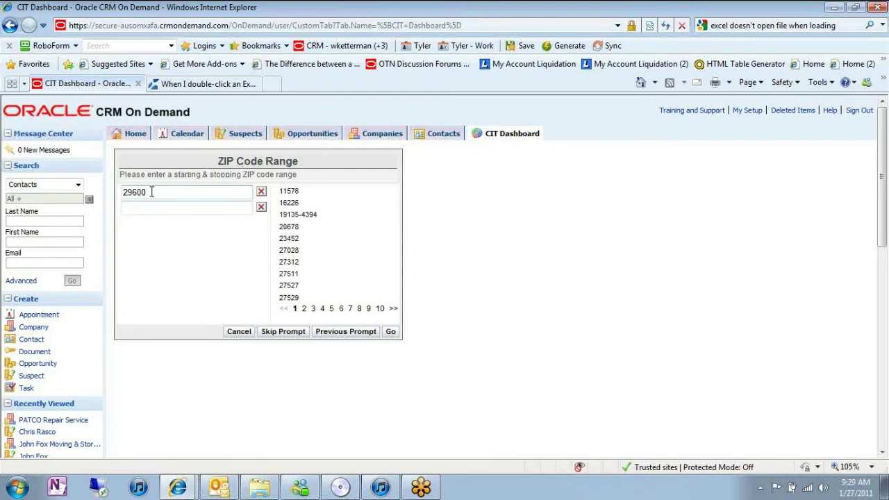
{"action": "double_click", "coordinate": [130, 193]}
{"action": "left_click", "coordinate": [144, 192]}
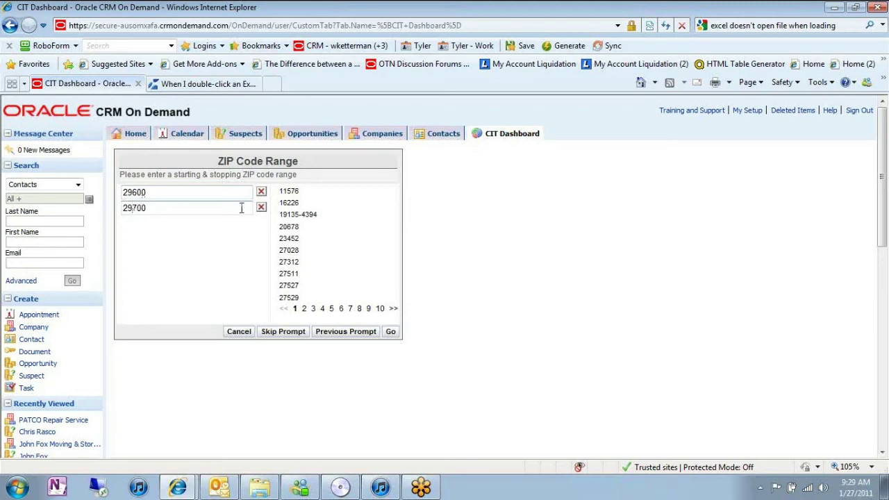
{"action": "left_click", "coordinate": [390, 332]}
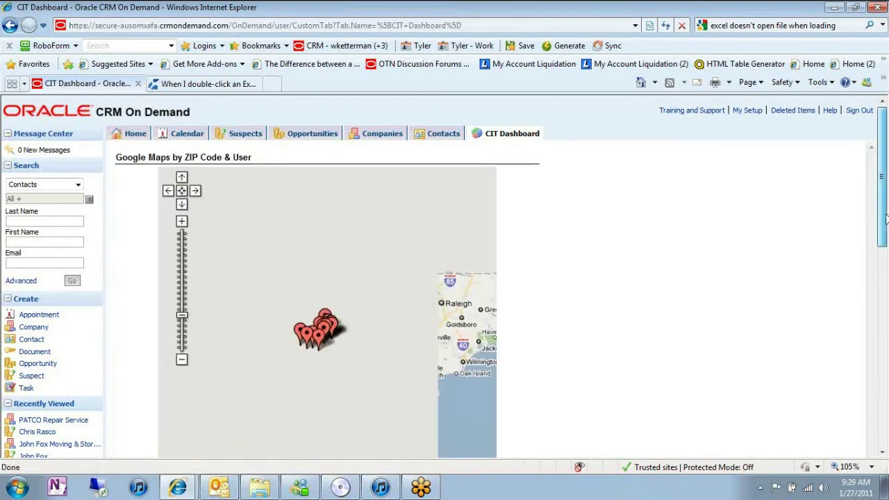
- Zoom the ZIP code customer map in two levels and review the company address table beneath it
{"action": "scroll", "coordinate": [886, 220], "scroll_direction": "down", "scroll_amount": 1}
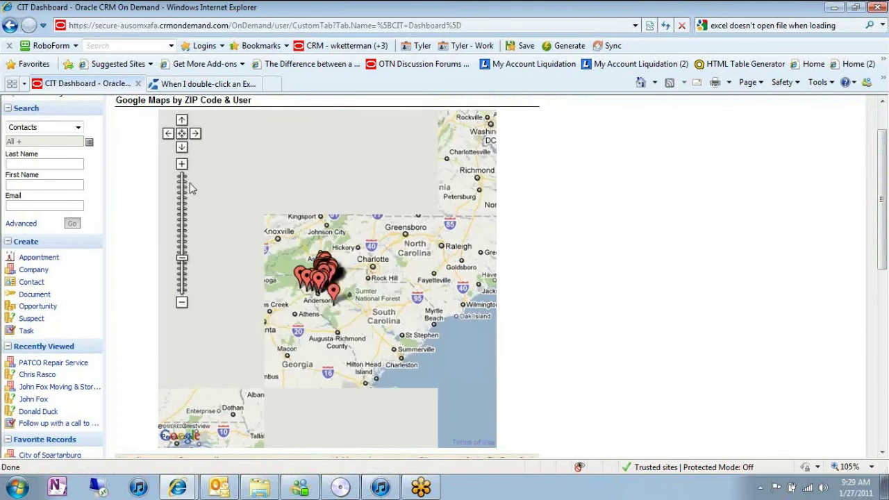
{"action": "left_click", "coordinate": [181, 164]}
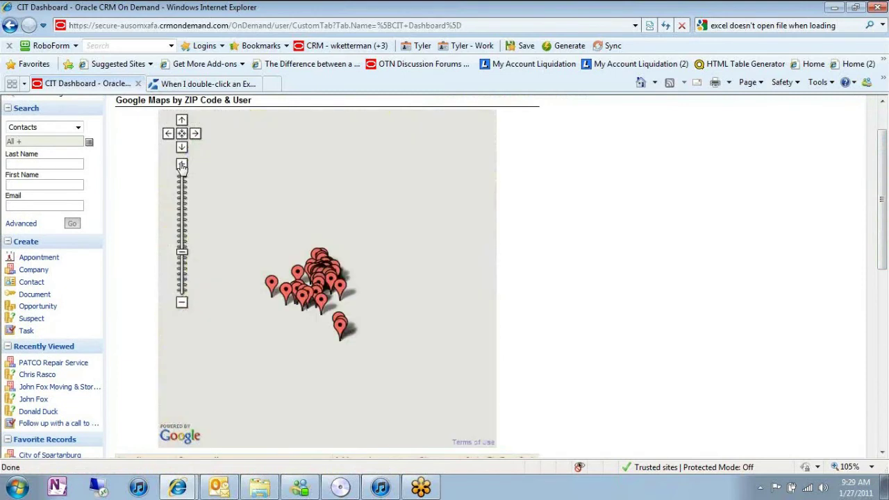
{"action": "left_click", "coordinate": [181, 164]}
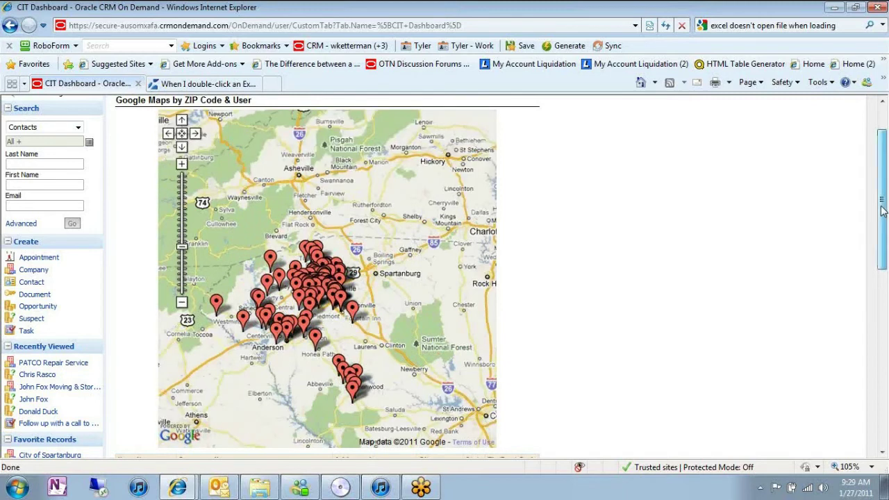
{"action": "left_click_drag", "start_coordinate": [882, 208], "coordinate": [881, 340]}
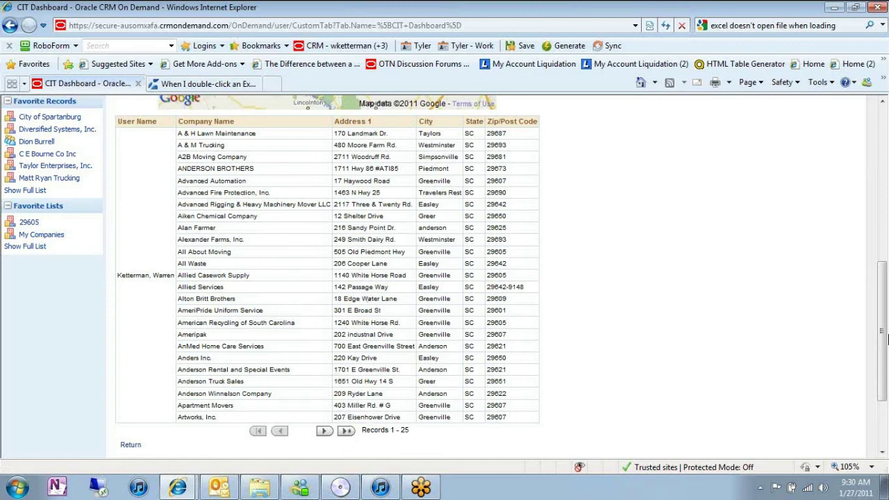
{"action": "left_click_drag", "start_coordinate": [882, 336], "coordinate": [887, 174]}
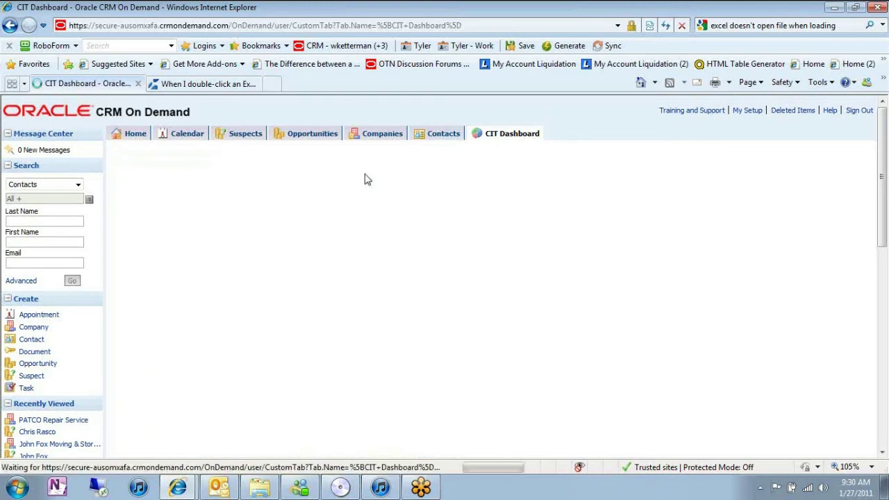
- Reopen the Google Maps by ZIP Code & User report from Customer Search and inspect the operator and user fields in its Owner prompt
{"action": "left_click", "coordinate": [421, 150]}
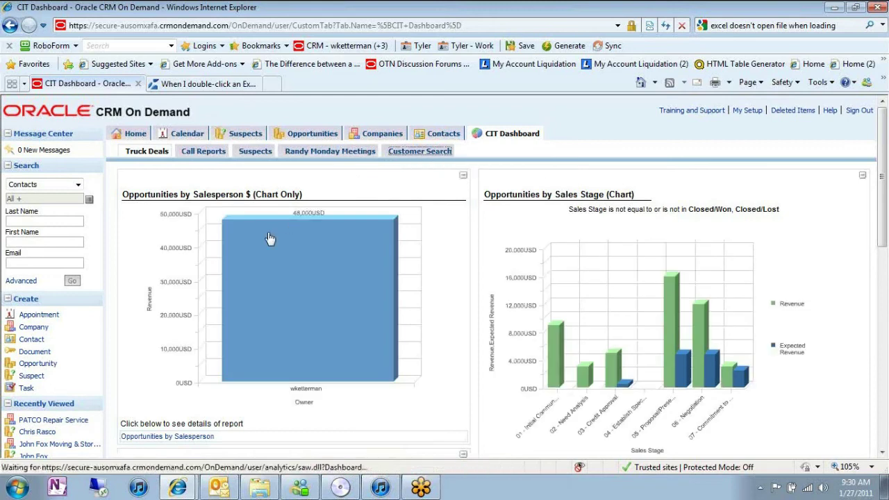
{"action": "left_click", "coordinate": [212, 220]}
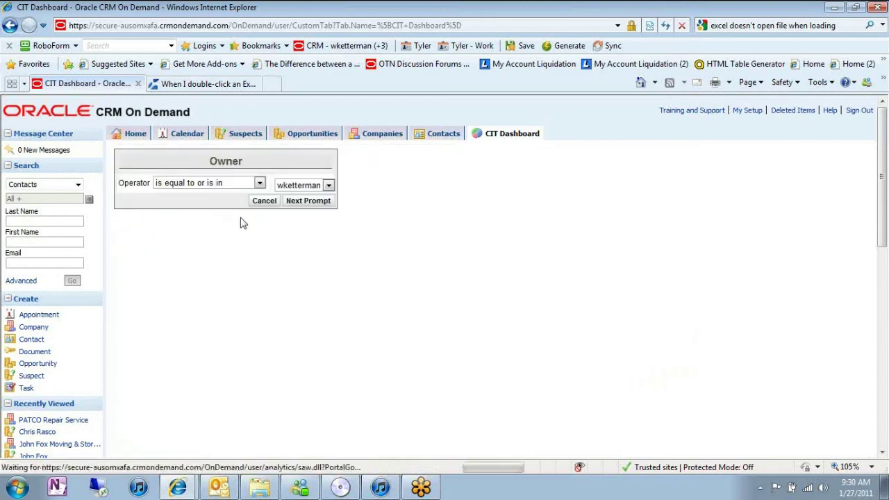
{"action": "left_click", "coordinate": [295, 188]}
{"action": "left_click", "coordinate": [298, 197]}
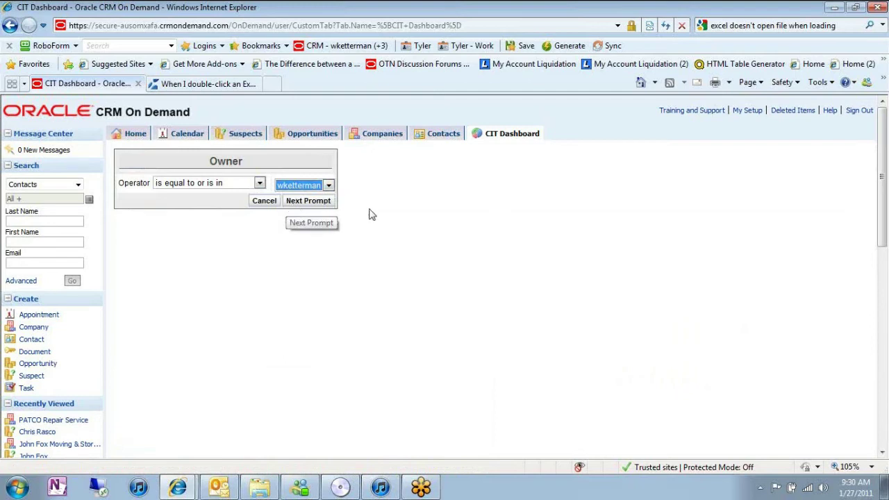
{"action": "left_click", "coordinate": [249, 186]}
{"action": "left_click", "coordinate": [249, 188]}
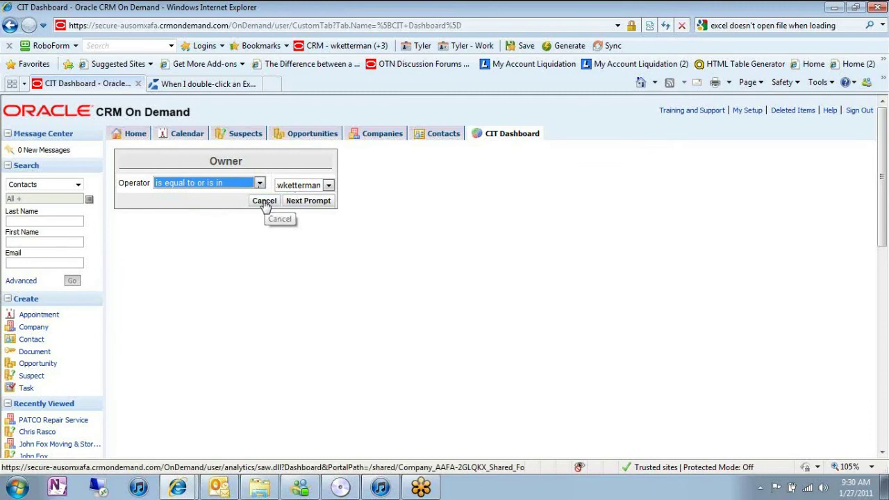
- Return to the CIT Dashboard's Customer Search page, view the Owner prompt of the Google Maps by User ID report, and cancel it
{"action": "left_click", "coordinate": [483, 139]}
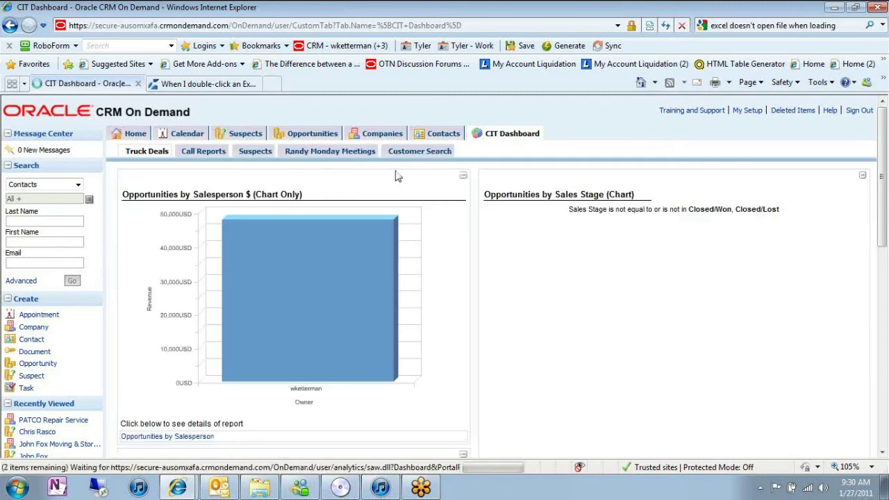
{"action": "left_click", "coordinate": [417, 151]}
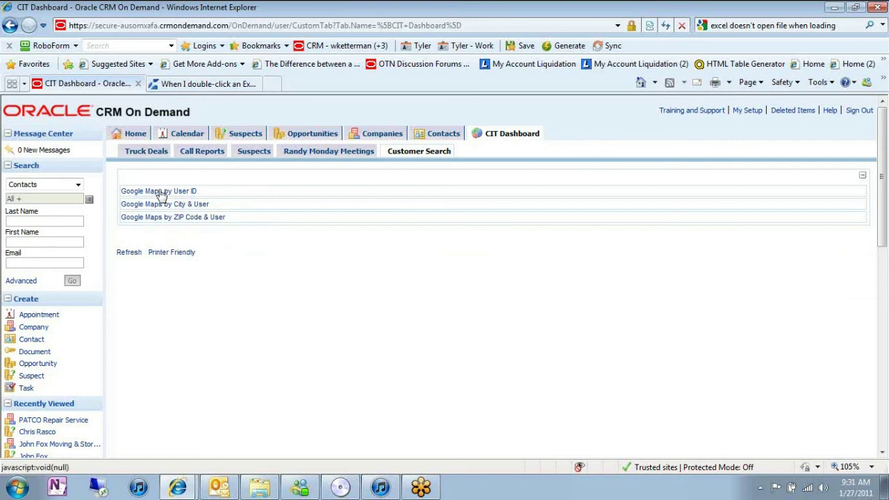
{"action": "left_click", "coordinate": [191, 196]}
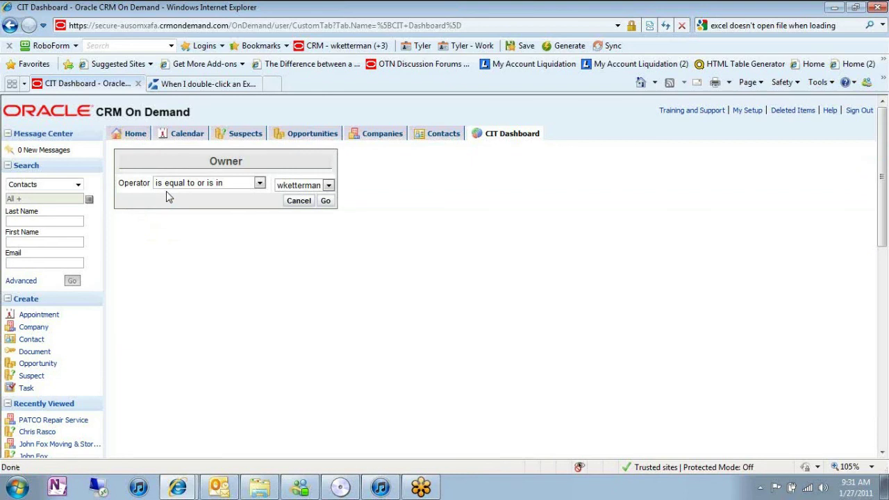
{"action": "left_click", "coordinate": [297, 202]}
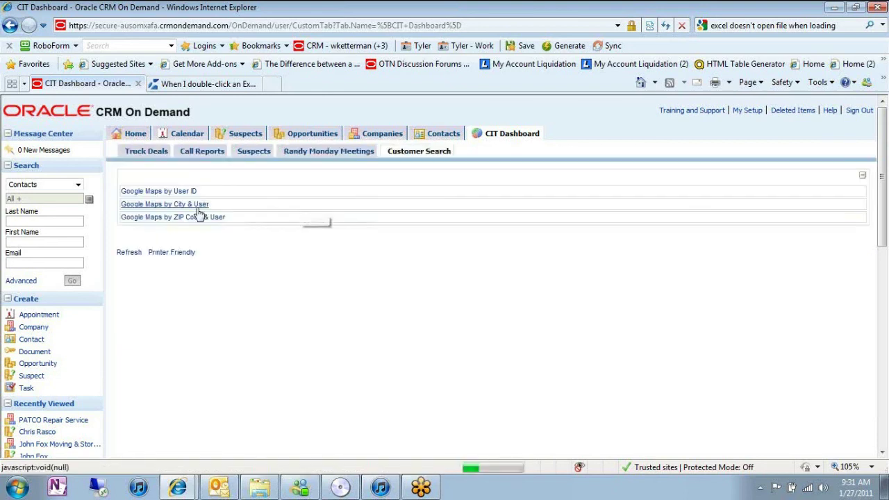